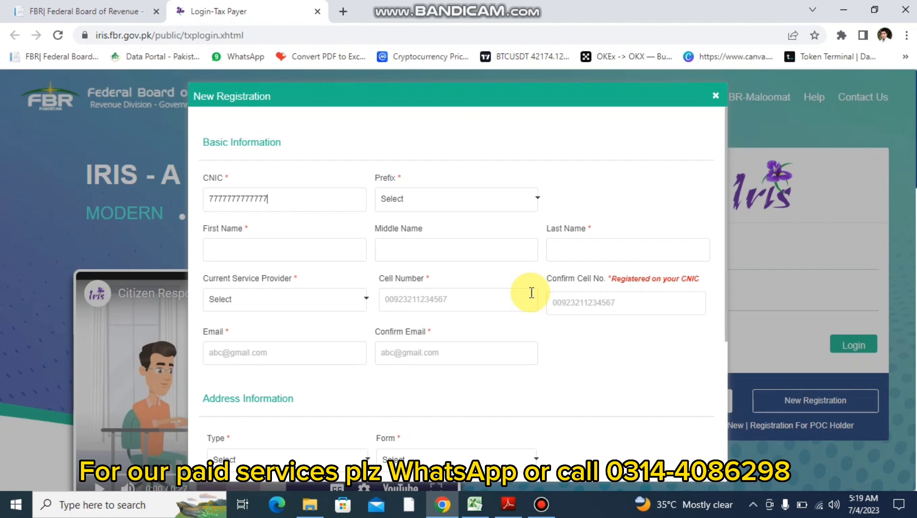
- Choose Mr. as the prefix, enter the applicant's first and last name, then switch to the FBR tab
{"action": "left_click", "coordinate": [461, 202]}
{"action": "left_click", "coordinate": [401, 237]}
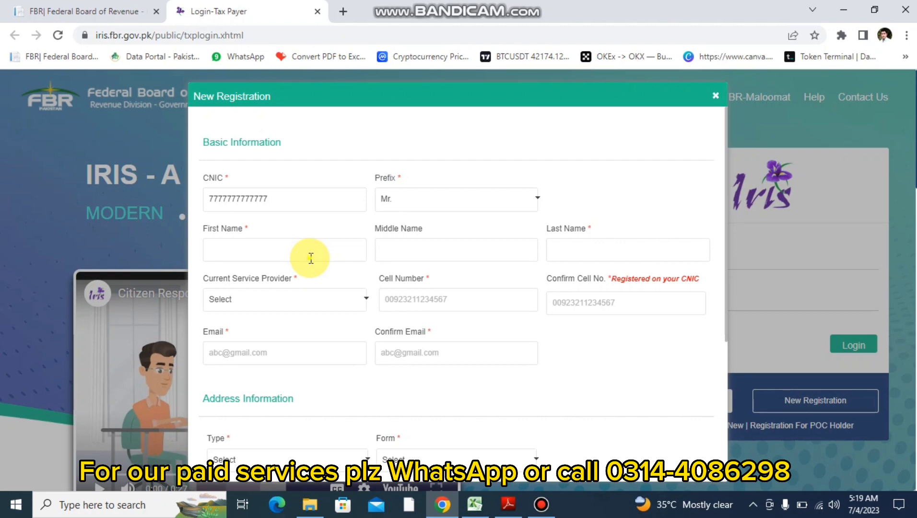
{"action": "left_click", "coordinate": [311, 258]}
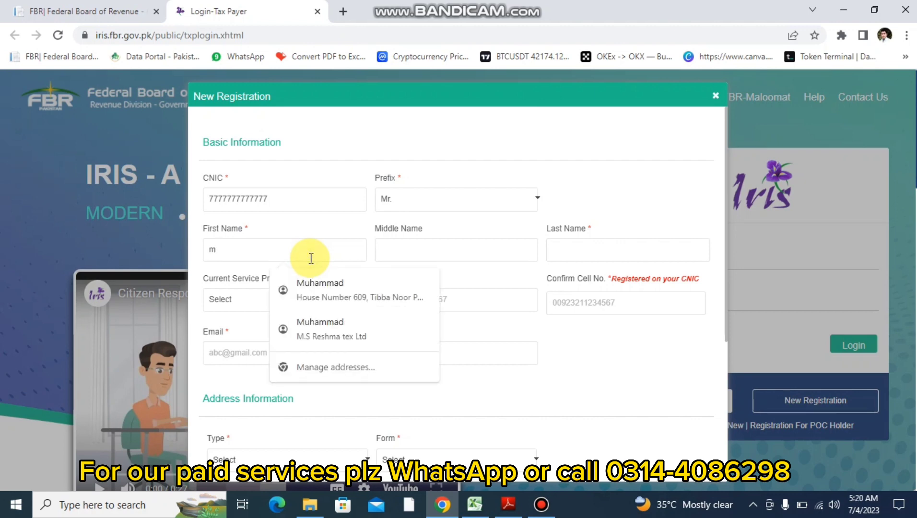
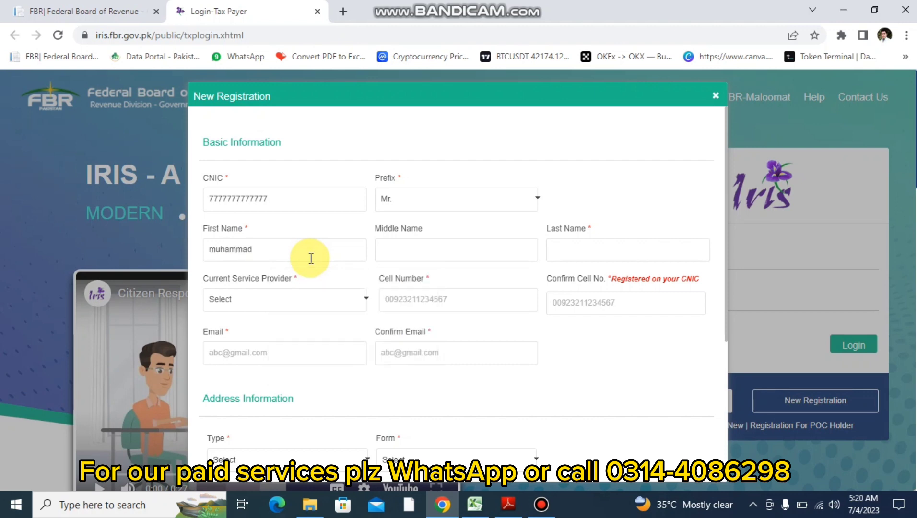
{"action": "key", "text": "Tab"}
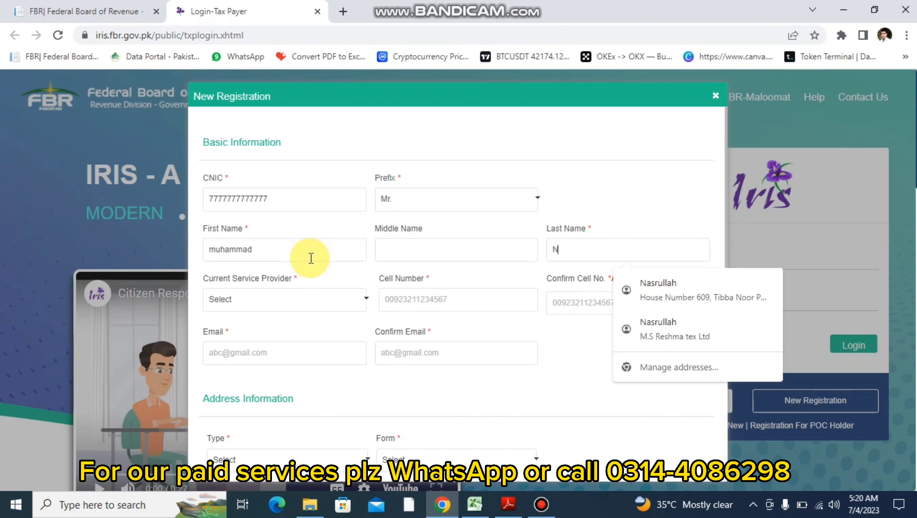
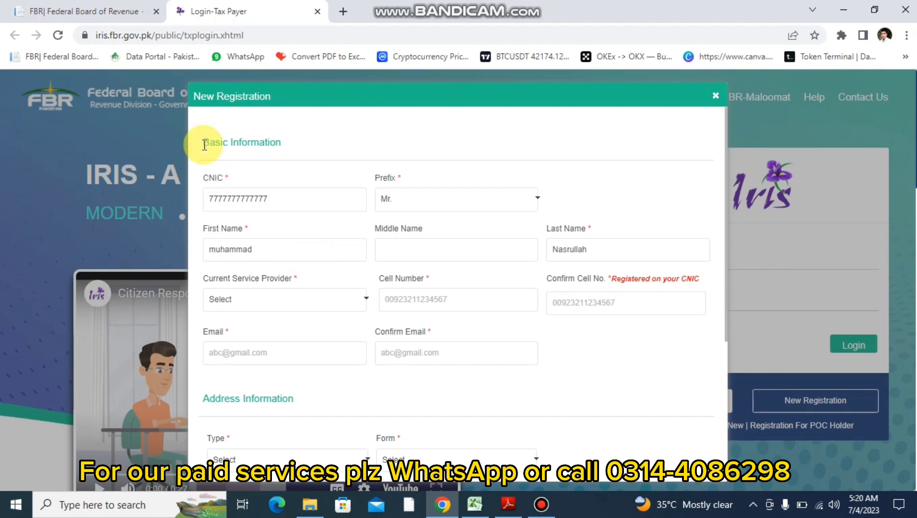
{"action": "left_click", "coordinate": [110, 7]}
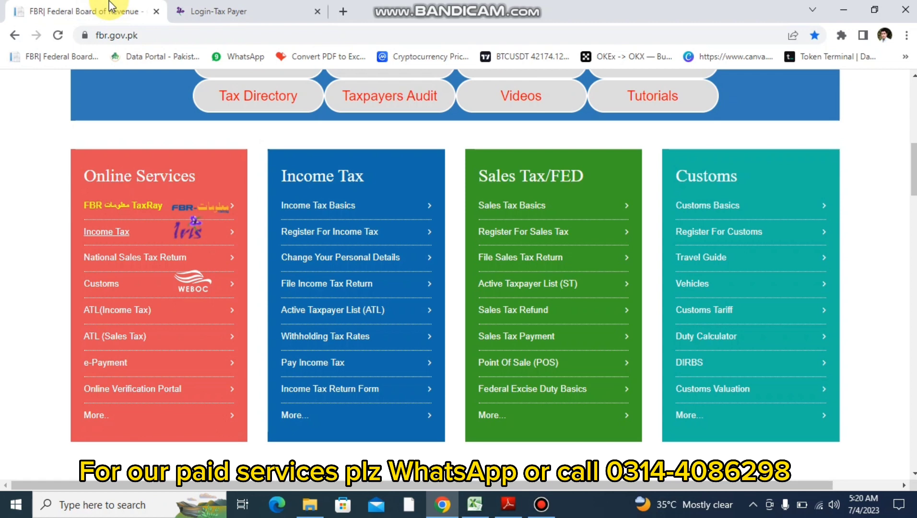
- Page down past Online Filing Services, Featured and Videos to the Contact section, then return to IRIS
{"action": "key", "text": "Down"}
{"action": "key", "text": "Down"}
{"action": "key", "text": "Down"}
{"action": "key", "text": "Down"}
{"action": "key", "text": "Down"}
{"action": "key", "text": "Down"}
{"action": "key", "text": "Down"}
{"action": "key", "text": "Down"}
{"action": "key", "text": "Down"}
{"action": "key", "text": "Down"}
{"action": "key", "text": "Down"}
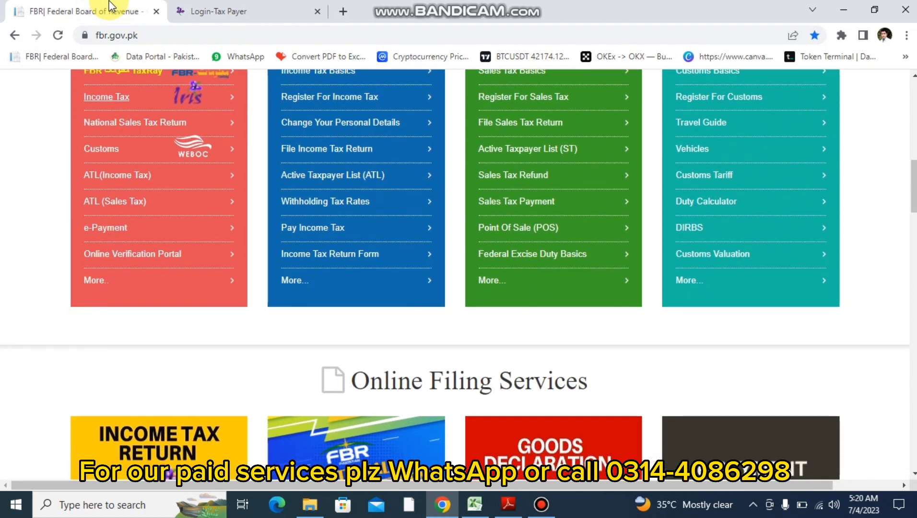
{"action": "key", "text": "Down"}
{"action": "key", "text": "Down"}
{"action": "key", "text": "Down"}
{"action": "key", "text": "Down"}
{"action": "key", "text": "Down"}
{"action": "key", "text": "Down"}
{"action": "key", "text": "Down"}
{"action": "key", "text": "Down"}
{"action": "key", "text": "Down"}
{"action": "key", "text": "Down"}
{"action": "key", "text": "Down"}
{"action": "key", "text": "Down"}
{"action": "key", "text": "Down"}
{"action": "key", "text": "Down"}
{"action": "key", "text": "Down"}
{"action": "key", "text": "Down"}
{"action": "key", "text": "Down"}
{"action": "key", "text": "Down"}
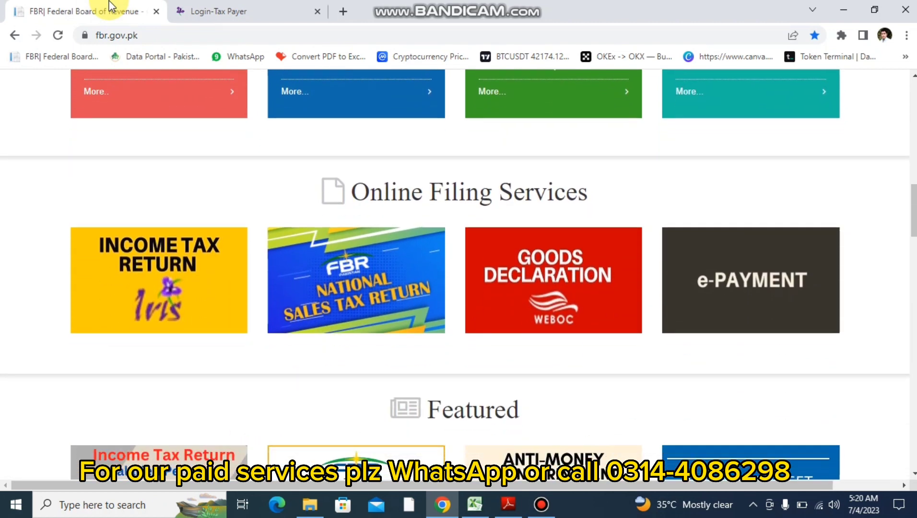
{"action": "key", "text": "Down"}
{"action": "key", "text": "Down"}
{"action": "key", "text": "Down"}
{"action": "key", "text": "Down"}
{"action": "key", "text": "Down"}
{"action": "key", "text": "Down"}
{"action": "key", "text": "Down"}
{"action": "key", "text": "Down"}
{"action": "key", "text": "Down"}
{"action": "key", "text": "Down"}
{"action": "key", "text": "Down"}
{"action": "key", "text": "Down"}
{"action": "key", "text": "Down"}
{"action": "key", "text": "Down"}
{"action": "key", "text": "Down"}
{"action": "key", "text": "Down"}
{"action": "key", "text": "Down"}
{"action": "key", "text": "Down"}
{"action": "key", "text": "Down"}
{"action": "key", "text": "Down"}
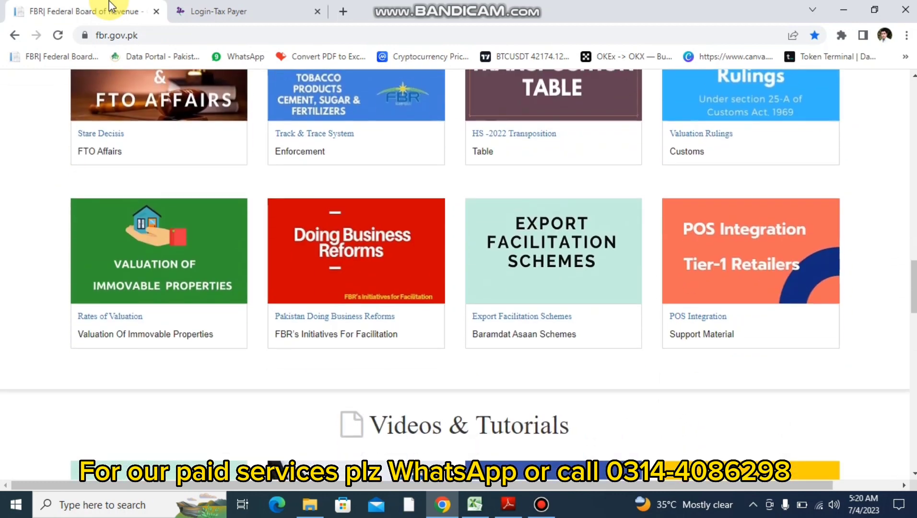
{"action": "key", "text": "Down"}
{"action": "key", "text": "Down"}
{"action": "key", "text": "Down"}
{"action": "key", "text": "Down"}
{"action": "key", "text": "Down"}
{"action": "key", "text": "Down"}
{"action": "key", "text": "Down"}
{"action": "key", "text": "Down"}
{"action": "key", "text": "Down"}
{"action": "key", "text": "Down"}
{"action": "key", "text": "Down"}
{"action": "key", "text": "Down"}
{"action": "key", "text": "Down"}
{"action": "key", "text": "Down"}
{"action": "key", "text": "Down"}
{"action": "key", "text": "Down"}
{"action": "key", "text": "Down"}
{"action": "key", "text": "Down"}
{"action": "key", "text": "Down"}
{"action": "key", "text": "Down"}
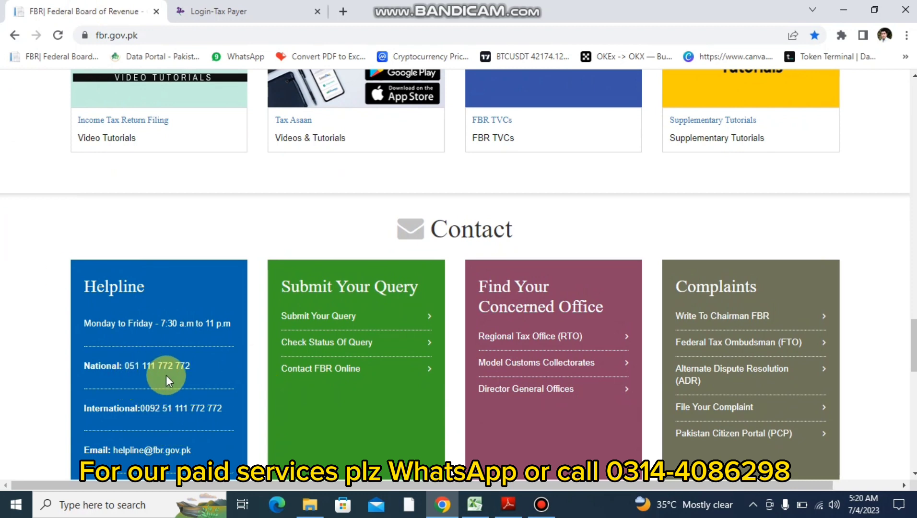
{"action": "left_click", "coordinate": [222, 12]}
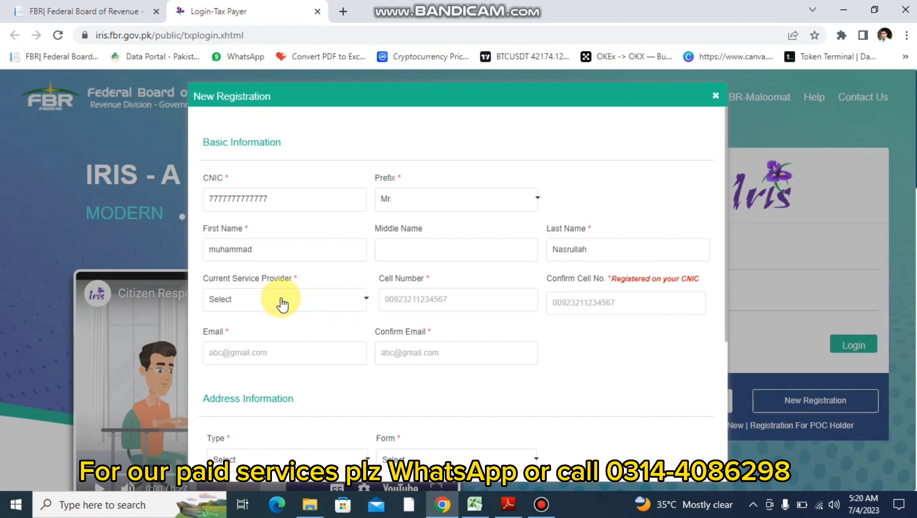
- Select Zong as the current service provider and enter the applicant's cell number
{"action": "left_click", "coordinate": [255, 305]}
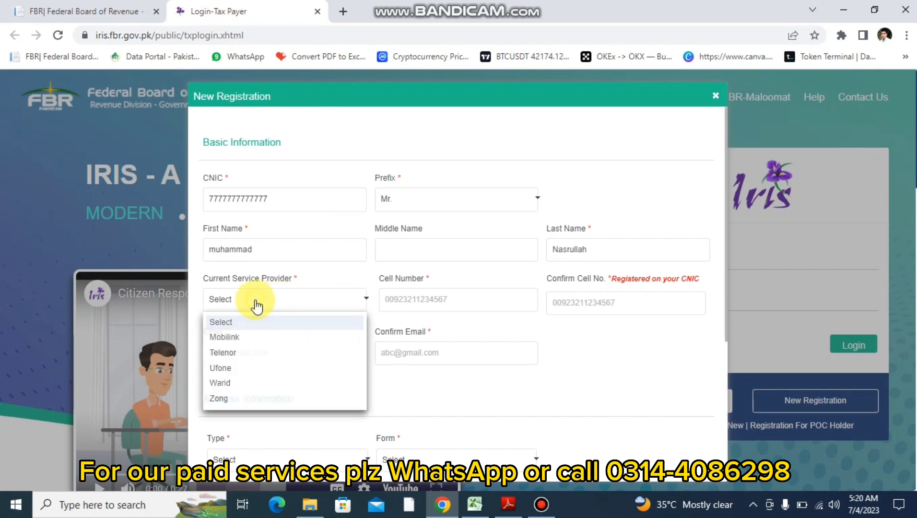
{"action": "left_click", "coordinate": [221, 399]}
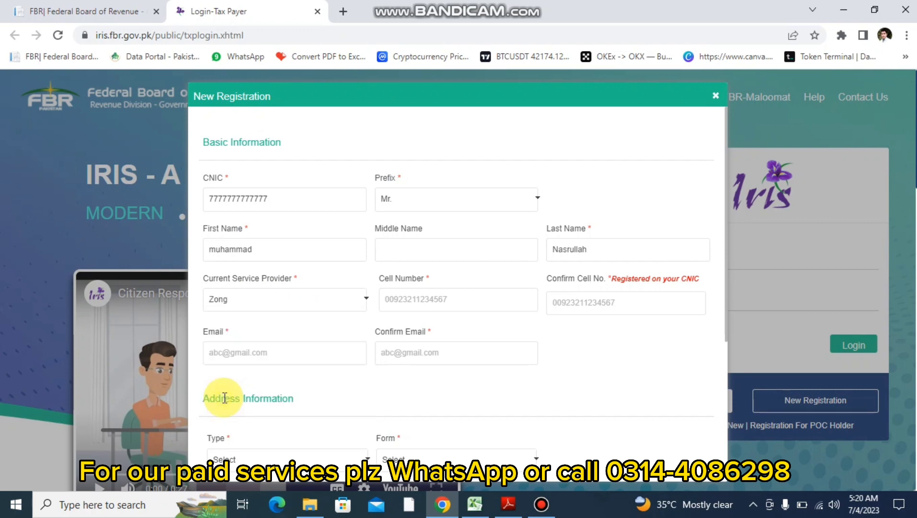
{"action": "left_click", "coordinate": [399, 300]}
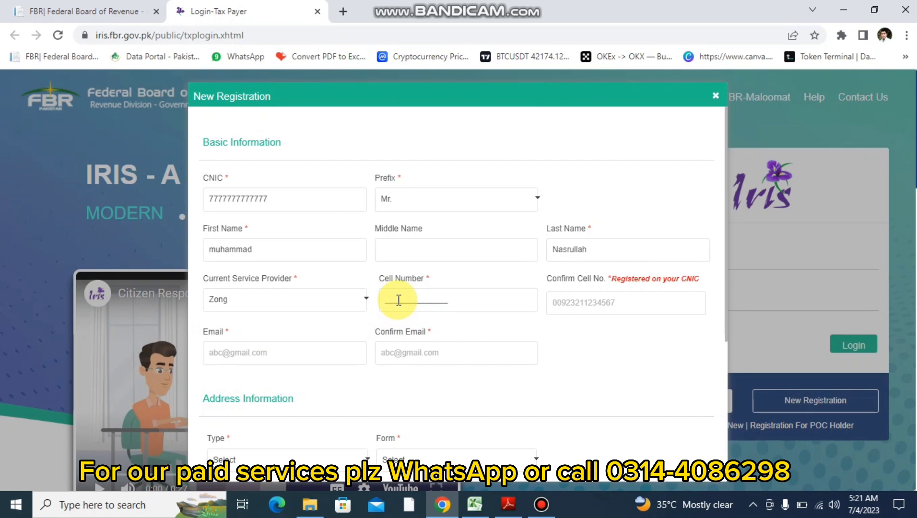
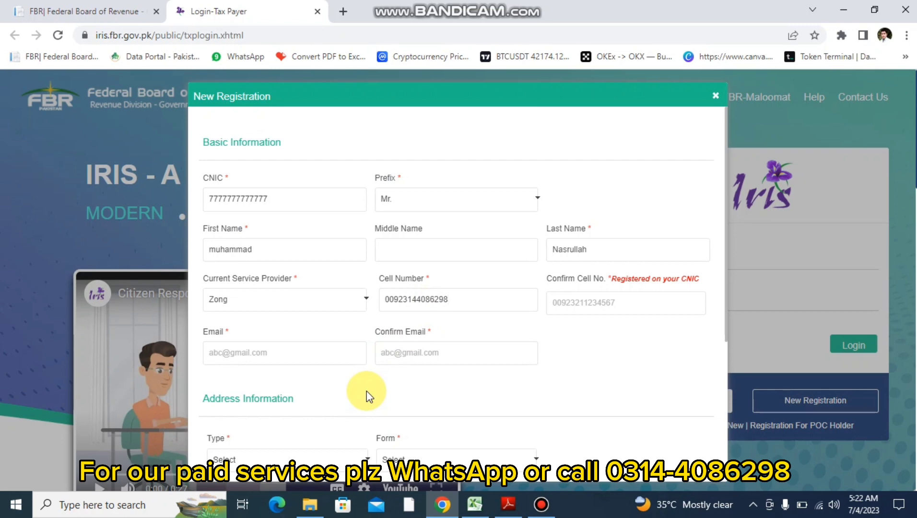
- Fill the Email field with placeholder 't' text and scroll down to Address Information
{"action": "left_click", "coordinate": [567, 305]}
{"action": "left_click", "coordinate": [283, 353]}
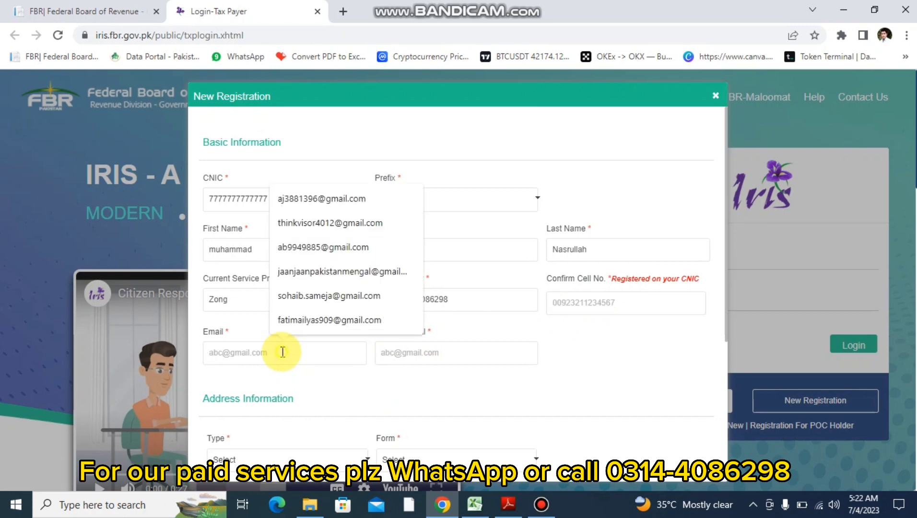
{"action": "type", "text": "ttttttttttttttttttt"}
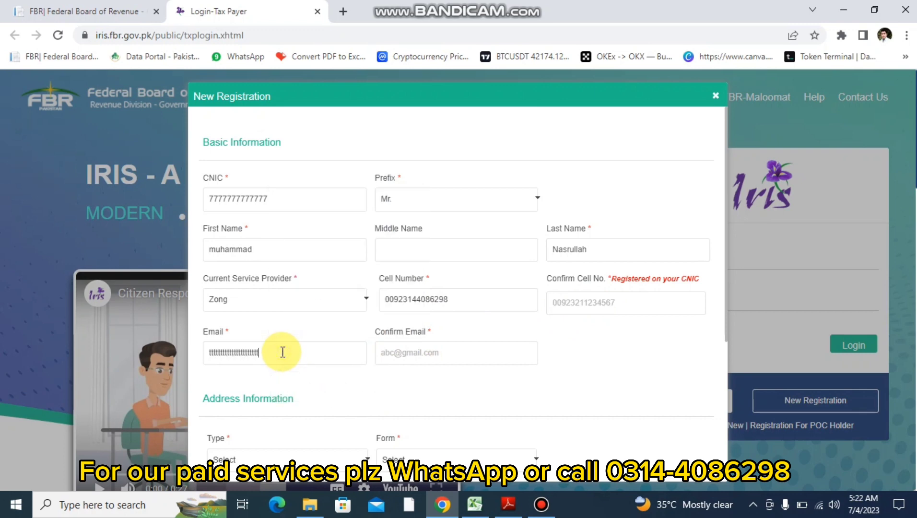
{"action": "scroll", "coordinate": [405, 349], "scroll_direction": "down", "scroll_amount": 4}
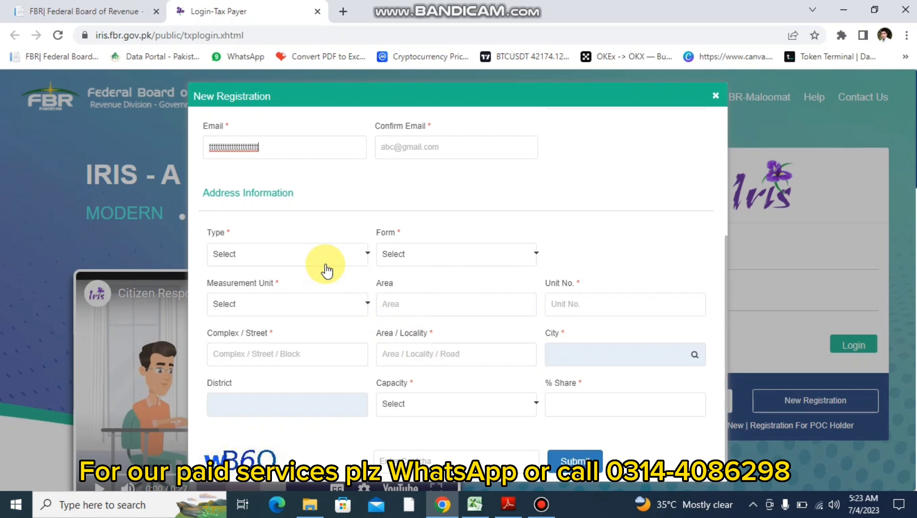
- Set address Type to Residential Property, Form to House and Measurement Unit to Marla
{"action": "left_click", "coordinate": [317, 256]}
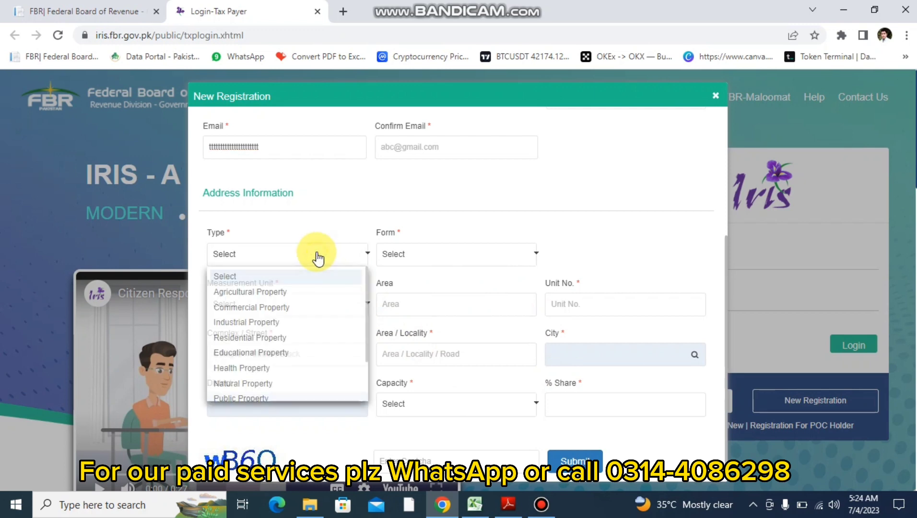
{"action": "key", "text": "r"}
{"action": "key", "text": "Return"}
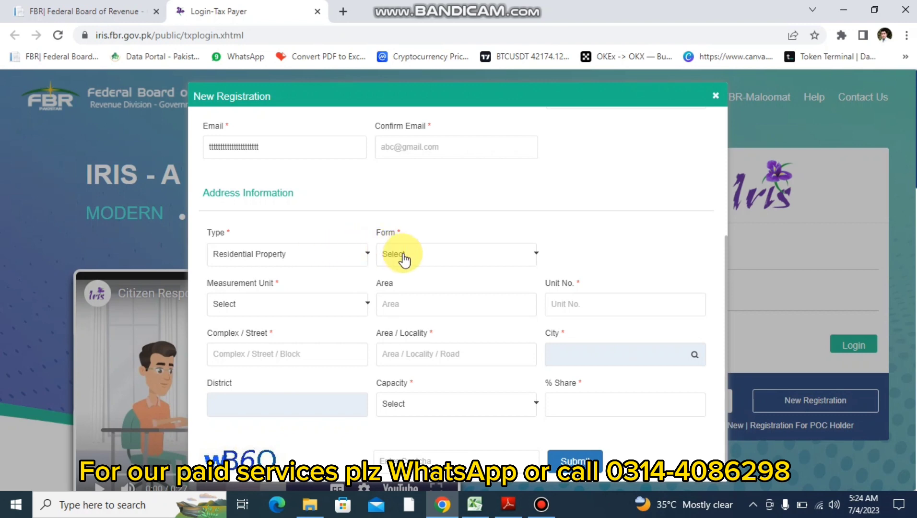
{"action": "left_click", "coordinate": [404, 259]}
{"action": "left_click", "coordinate": [331, 261]}
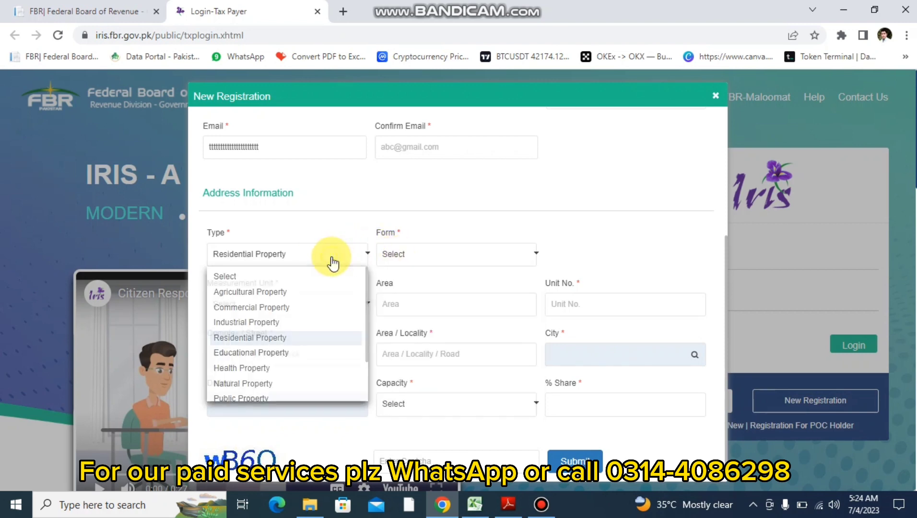
{"action": "left_click", "coordinate": [317, 257]}
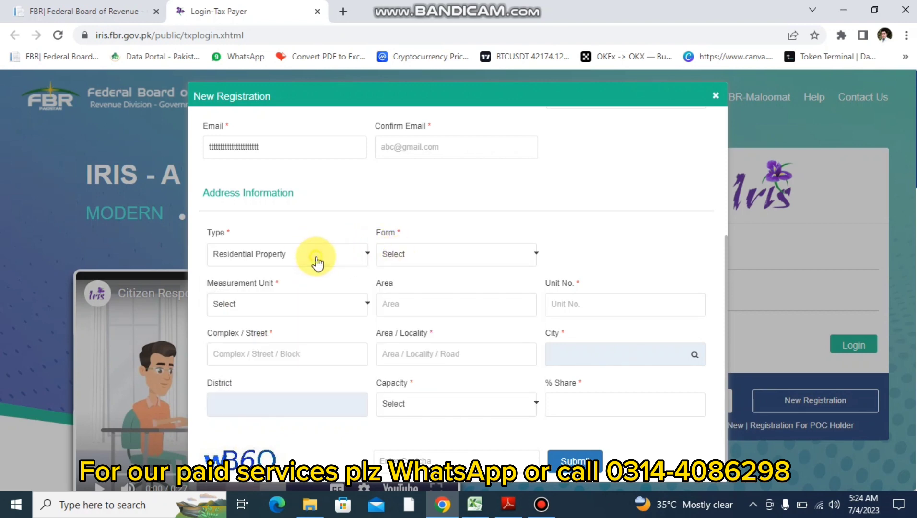
{"action": "left_click", "coordinate": [441, 259]}
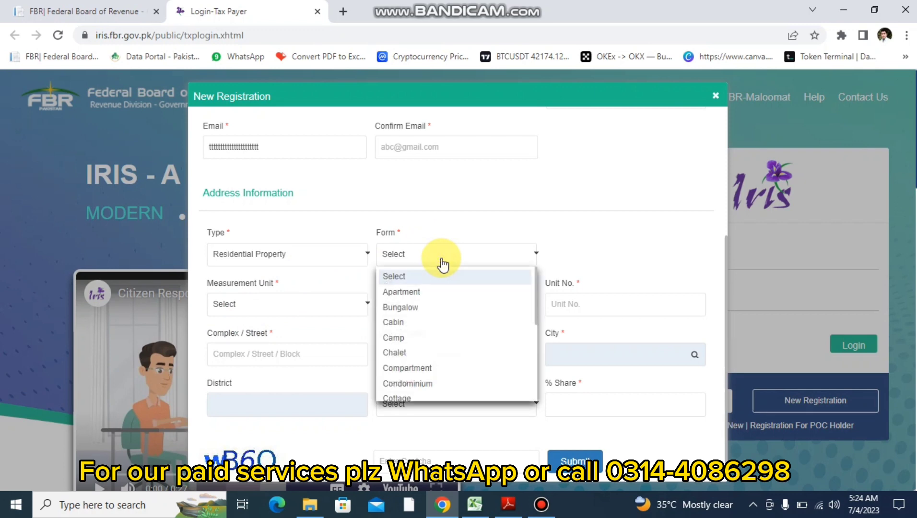
{"action": "key", "text": "h"}
{"action": "key", "text": "Return"}
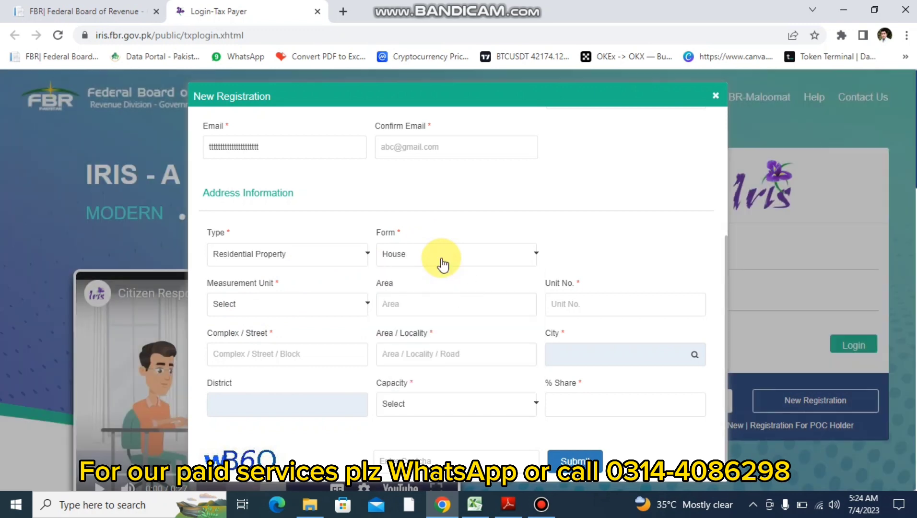
{"action": "left_click", "coordinate": [302, 295]}
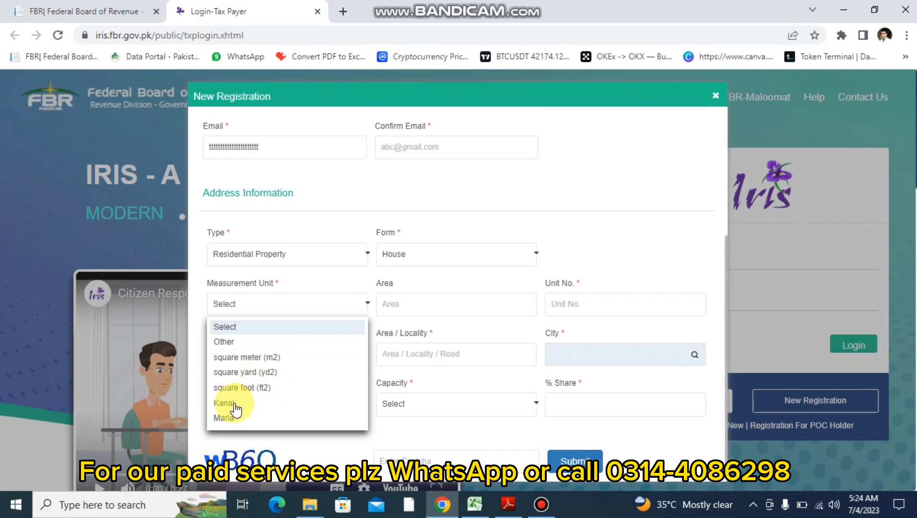
{"action": "left_click", "coordinate": [225, 415]}
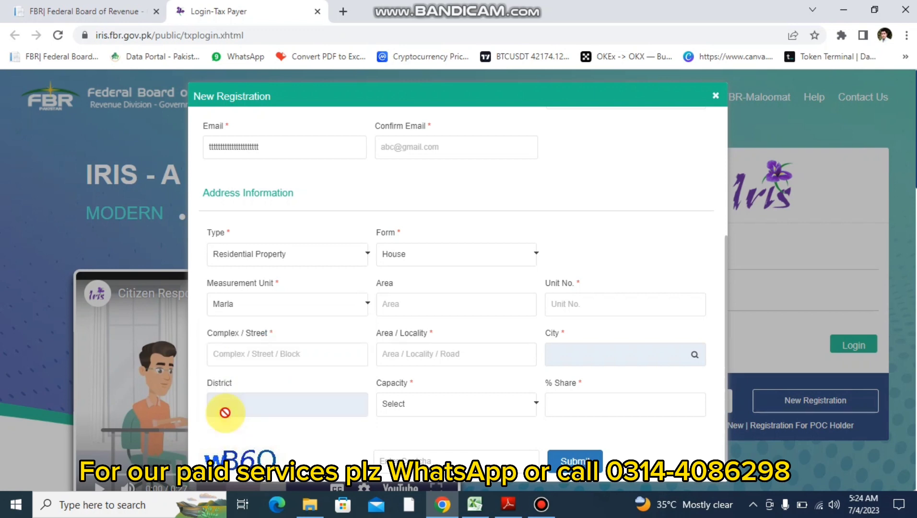
- Enter 5.00 as the Area and uuu as the Unit No
{"action": "left_click", "coordinate": [399, 306]}
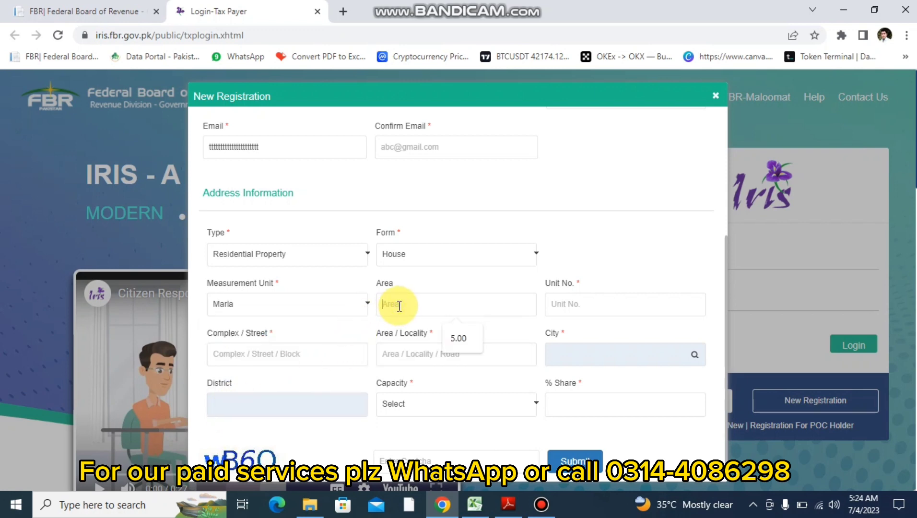
{"action": "type", "text": "5.00"}
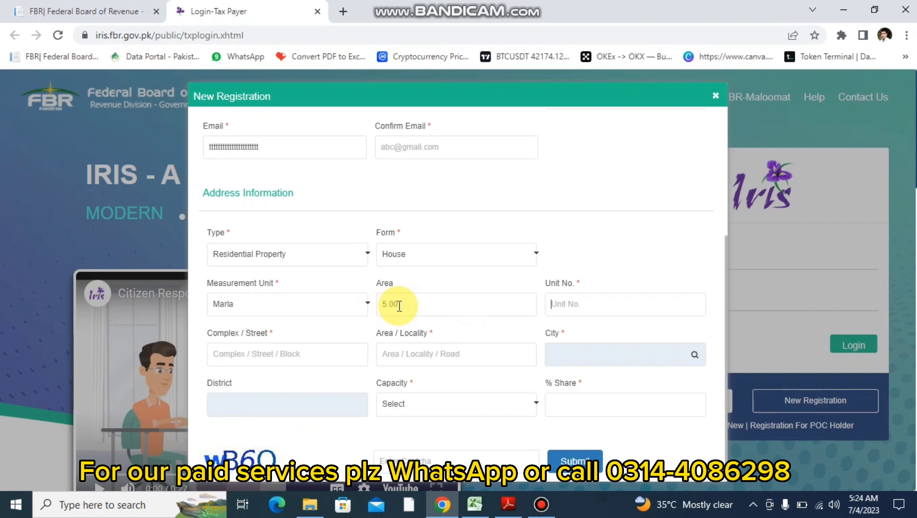
{"action": "key", "text": "Tab"}
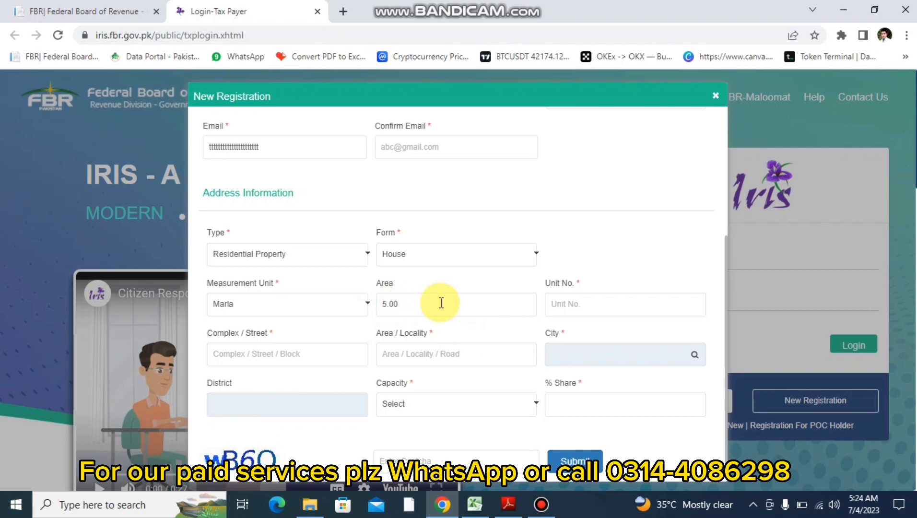
{"action": "left_click", "coordinate": [229, 360]}
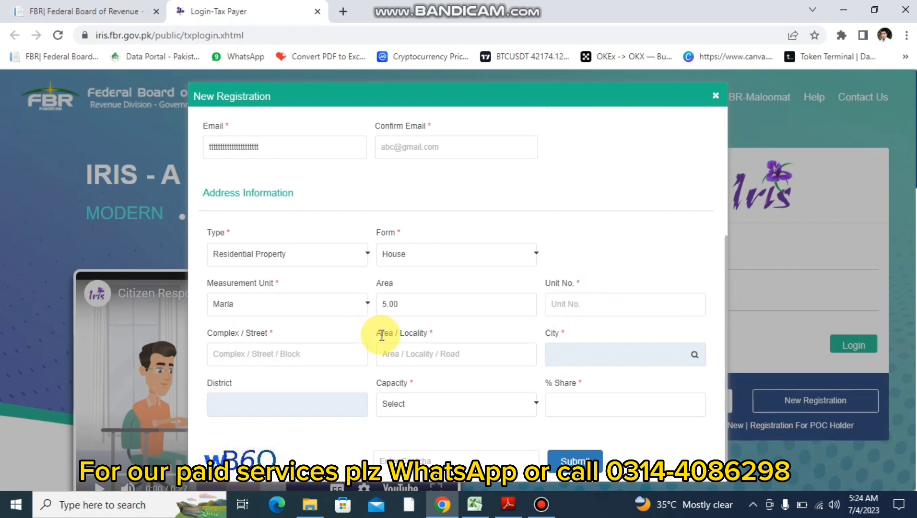
{"action": "type", "text": "uuuuuuuuuuuuuuuuuuuuuuuuuuu"}
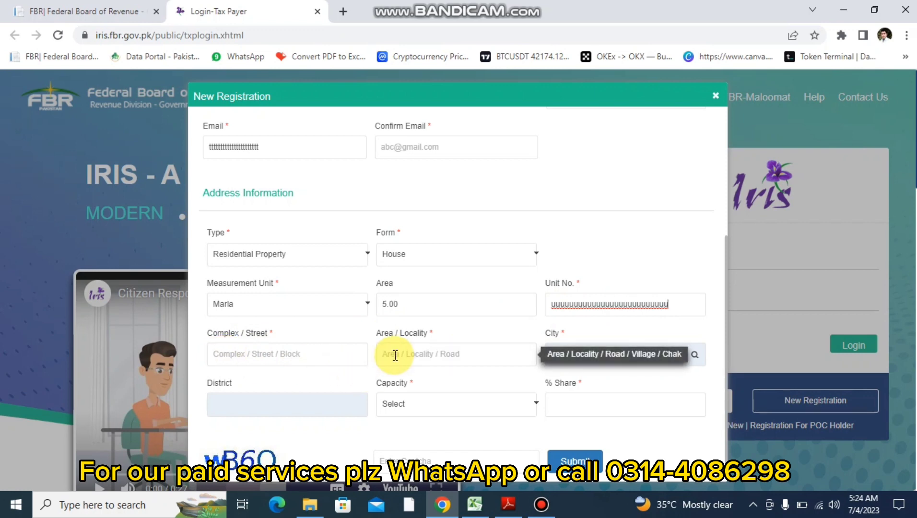
{"action": "key", "text": "BackSpace"}
{"action": "key", "text": "BackSpace"}
{"action": "key", "text": "BackSpace"}
{"action": "key", "text": "BackSpace"}
{"action": "key", "text": "BackSpace"}
{"action": "key", "text": "BackSpace"}
{"action": "key", "text": "BackSpace"}
{"action": "key", "text": "BackSpace"}
{"action": "key", "text": "BackSpace"}
{"action": "key", "text": "BackSpace"}
{"action": "key", "text": "BackSpace"}
{"action": "key", "text": "BackSpace"}
{"action": "key", "text": "BackSpace"}
{"action": "key", "text": "BackSpace"}
{"action": "key", "text": "BackSpace"}
{"action": "key", "text": "BackSpace"}
{"action": "key", "text": "BackSpace"}
{"action": "key", "text": "BackSpace"}
{"action": "key", "text": "BackSpace"}
{"action": "key", "text": "BackSpace"}
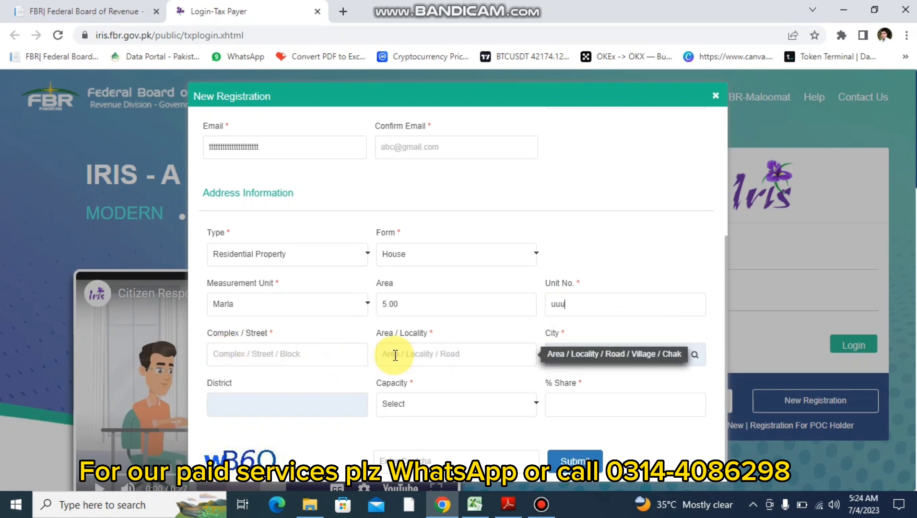
- Enter yyyyyyy as Complex / Street and zzzzzzzzzz as Area / Locality
{"action": "left_click", "coordinate": [309, 355]}
{"action": "type", "text": "yyyyyyy"}
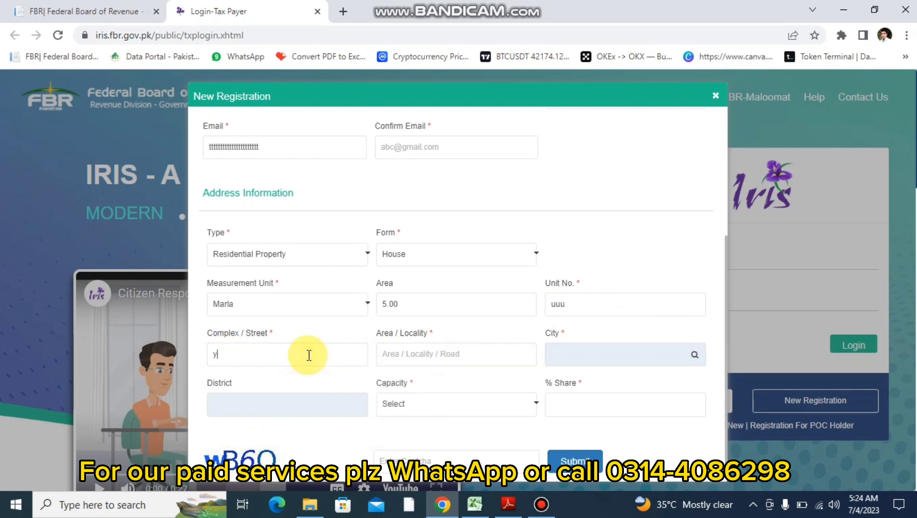
{"action": "left_click", "coordinate": [387, 354]}
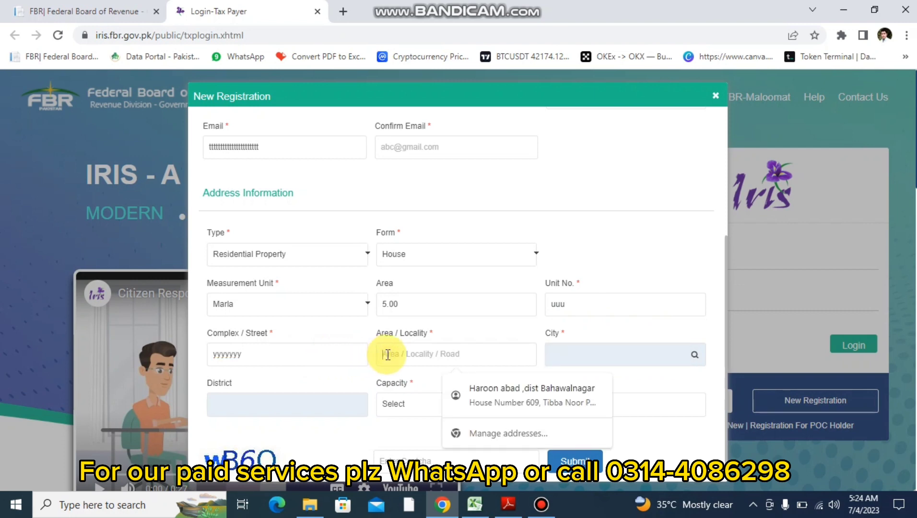
{"action": "type", "text": "zzzzzzzzzz"}
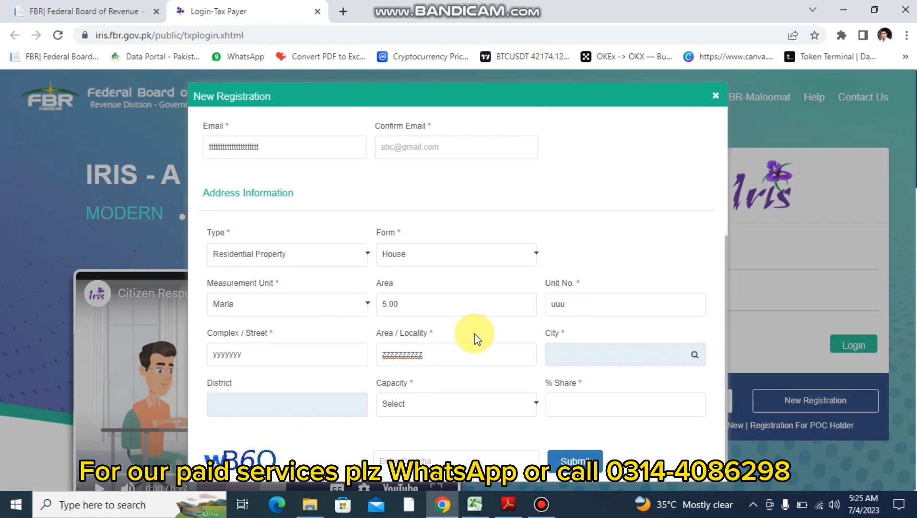
- Search the city lookup for lahore and select Lahore as the city
{"action": "left_click", "coordinate": [696, 358]}
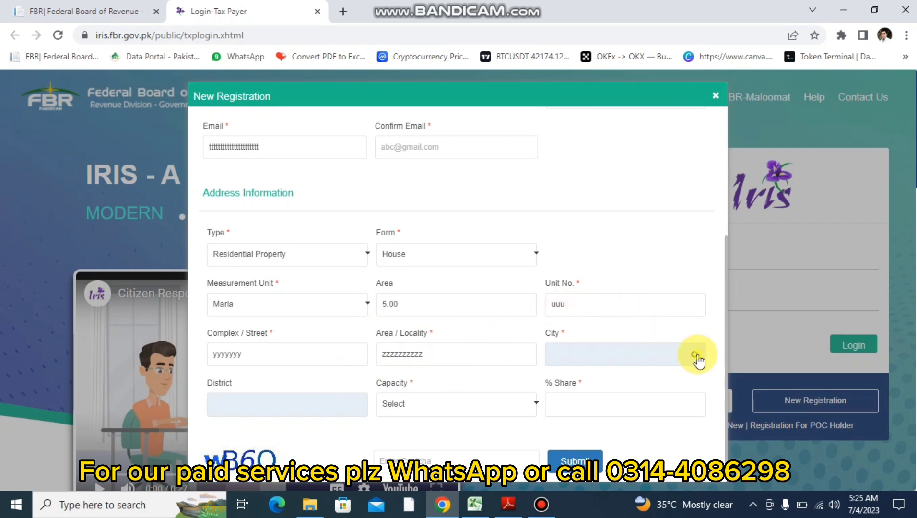
{"action": "type", "text": "lahore"}
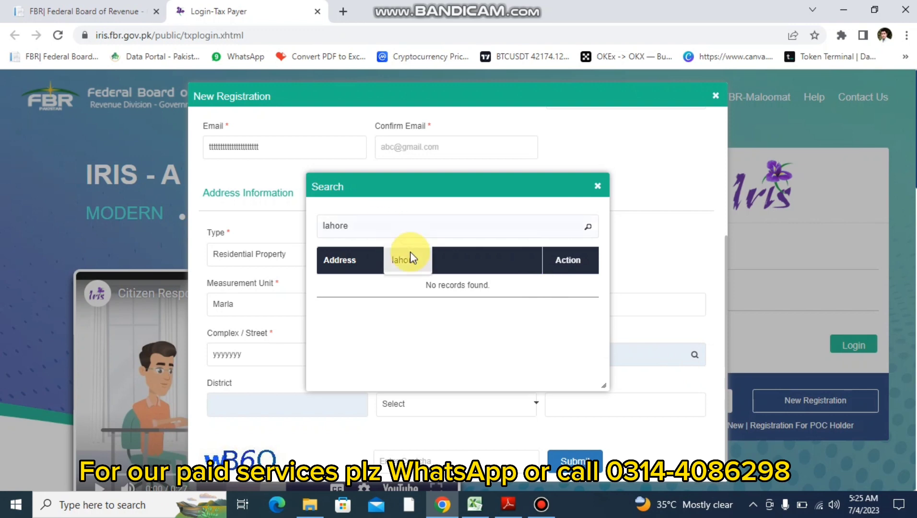
{"action": "left_click", "coordinate": [407, 255]}
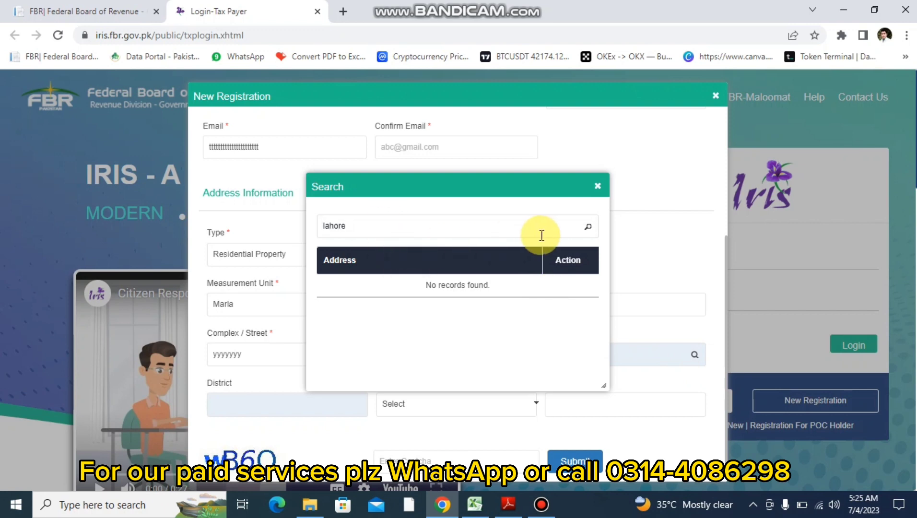
{"action": "left_click", "coordinate": [588, 229]}
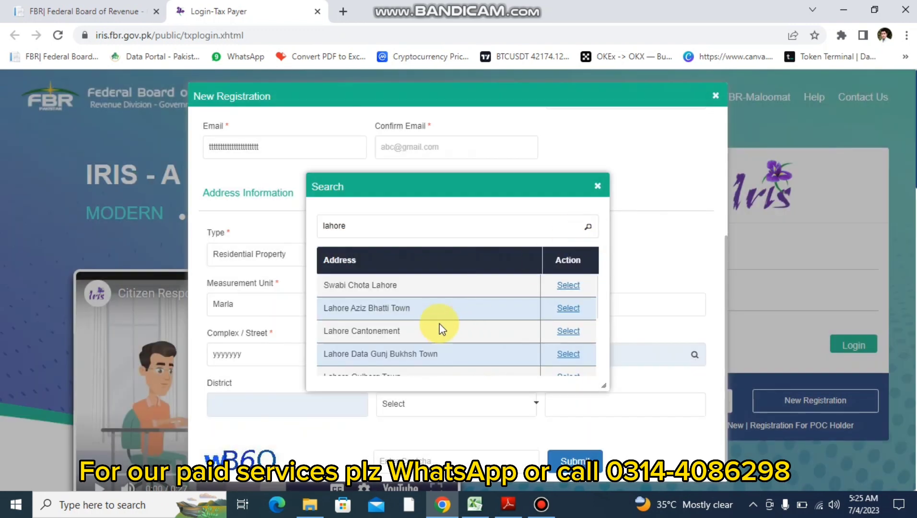
{"action": "scroll", "coordinate": [442, 329], "scroll_direction": "down", "scroll_amount": 5}
{"action": "scroll", "coordinate": [442, 329], "scroll_direction": "down", "scroll_amount": 3}
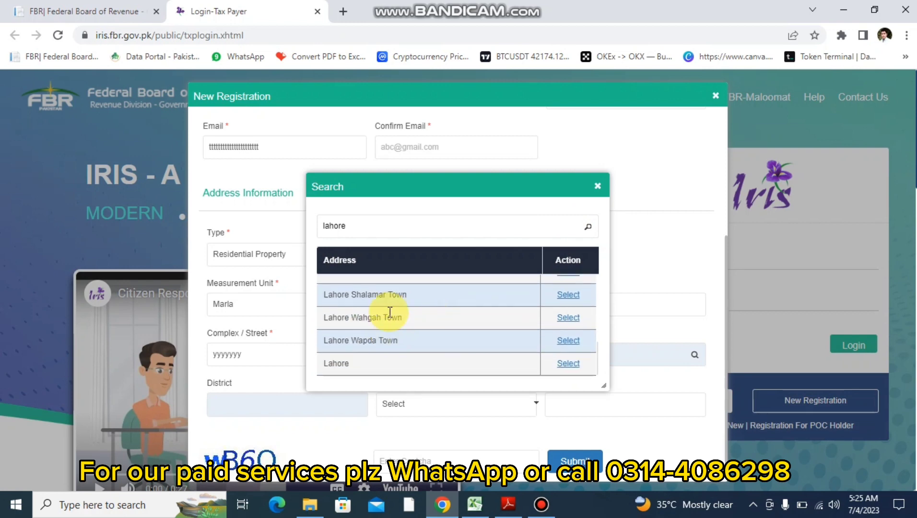
{"action": "left_click", "coordinate": [569, 363]}
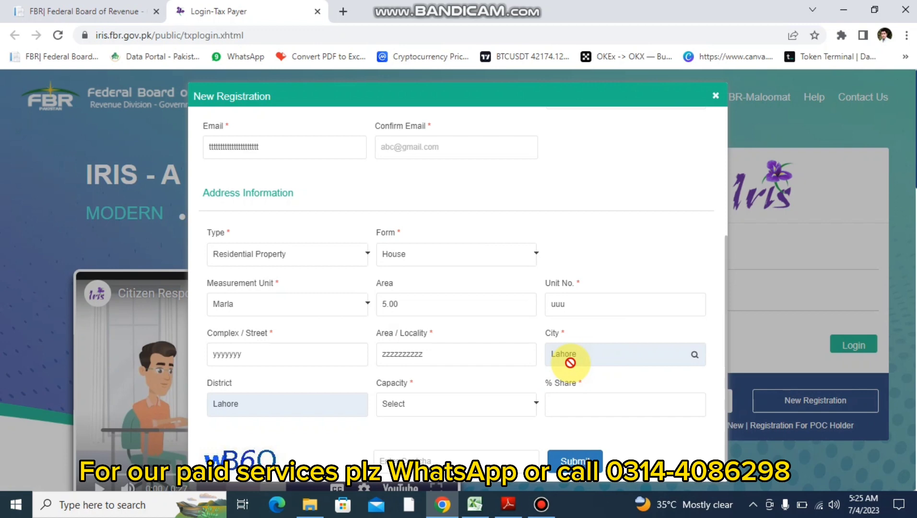
- Choose Owner as the Capacity and enter 1 in the % Share field
{"action": "left_click", "coordinate": [429, 407]}
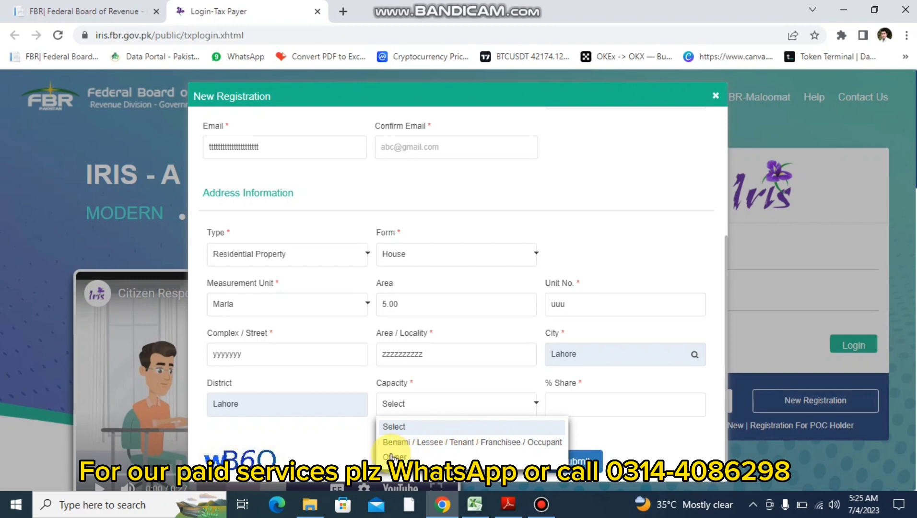
{"action": "left_click", "coordinate": [392, 457]}
{"action": "left_click", "coordinate": [568, 405]}
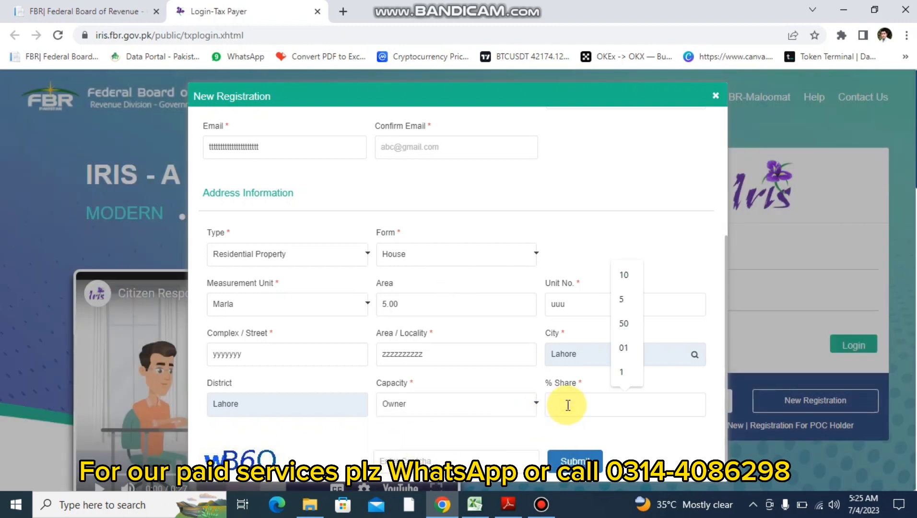
{"action": "type", "text": "1"}
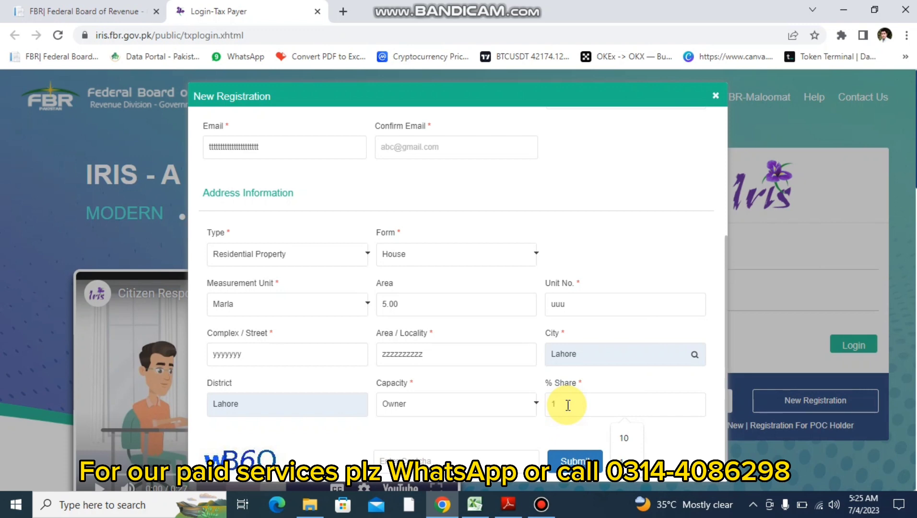
{"action": "left_click", "coordinate": [568, 430]}
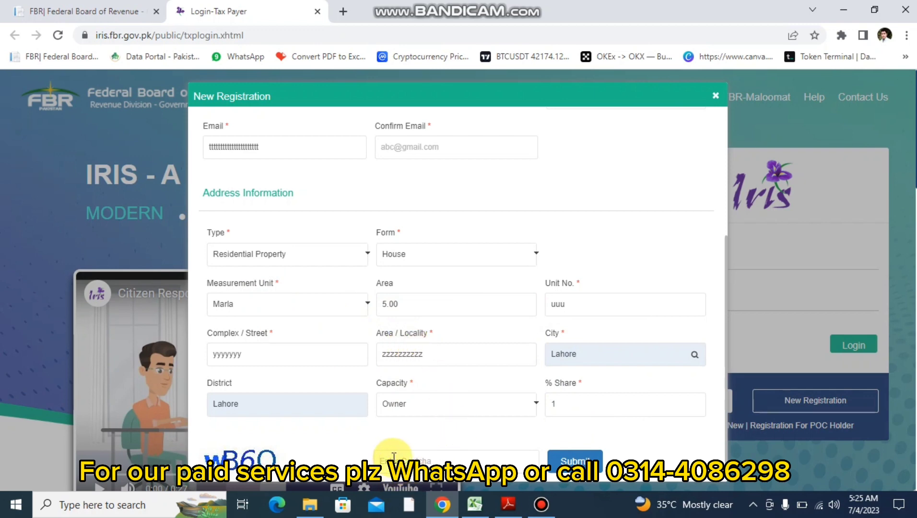
{"action": "scroll", "coordinate": [418, 455], "scroll_direction": "down", "scroll_amount": 1}
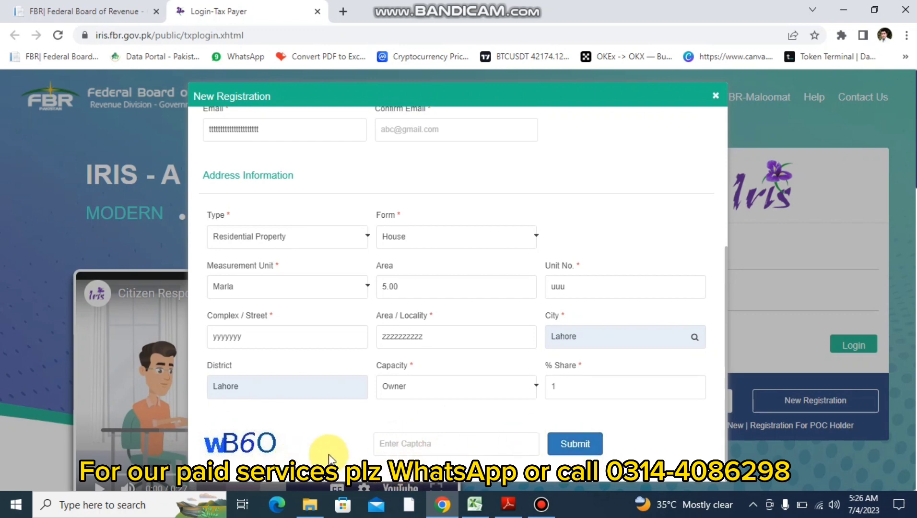
{"action": "scroll", "coordinate": [499, 408], "scroll_direction": "up", "scroll_amount": 5}
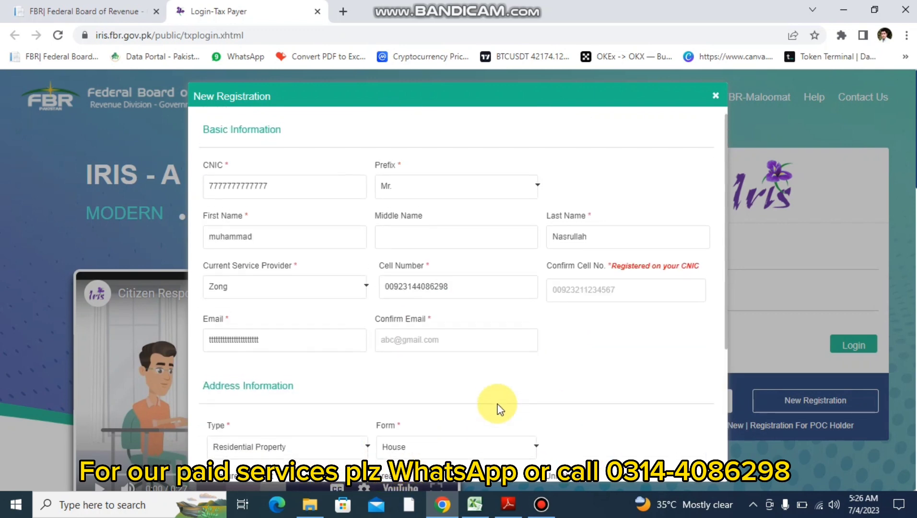
{"action": "scroll", "coordinate": [497, 406], "scroll_direction": "down", "scroll_amount": 5}
{"action": "scroll", "coordinate": [422, 419], "scroll_direction": "up", "scroll_amount": 5}
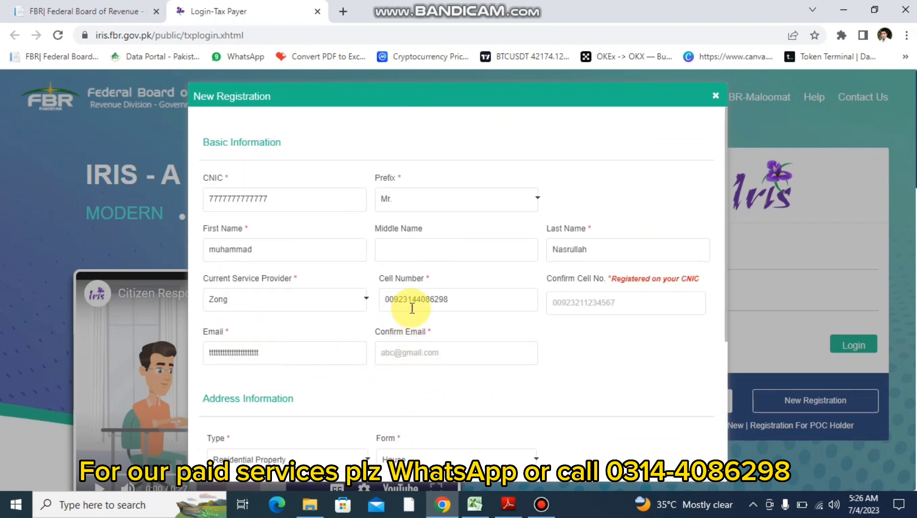
{"action": "scroll", "coordinate": [474, 302], "scroll_direction": "down", "scroll_amount": 2}
{"action": "scroll", "coordinate": [474, 302], "scroll_direction": "down", "scroll_amount": 2}
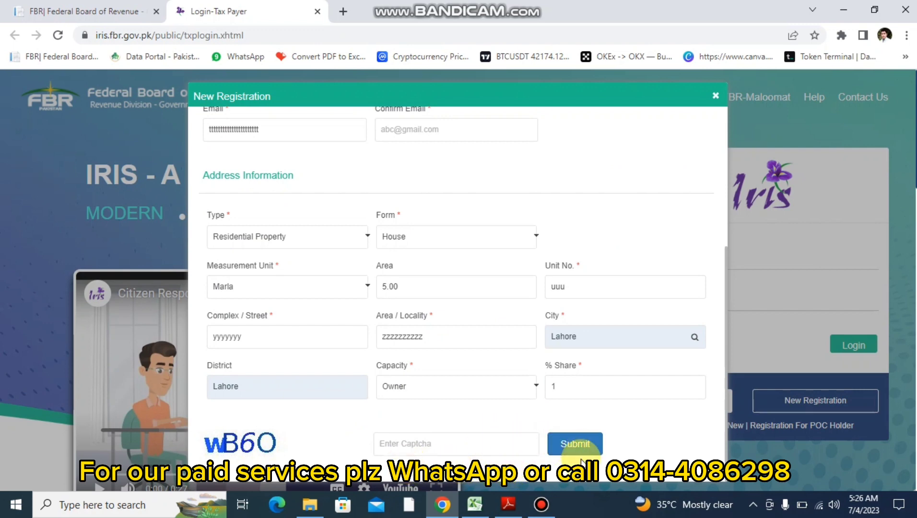
{"action": "scroll", "coordinate": [581, 462], "scroll_direction": "up", "scroll_amount": 5}
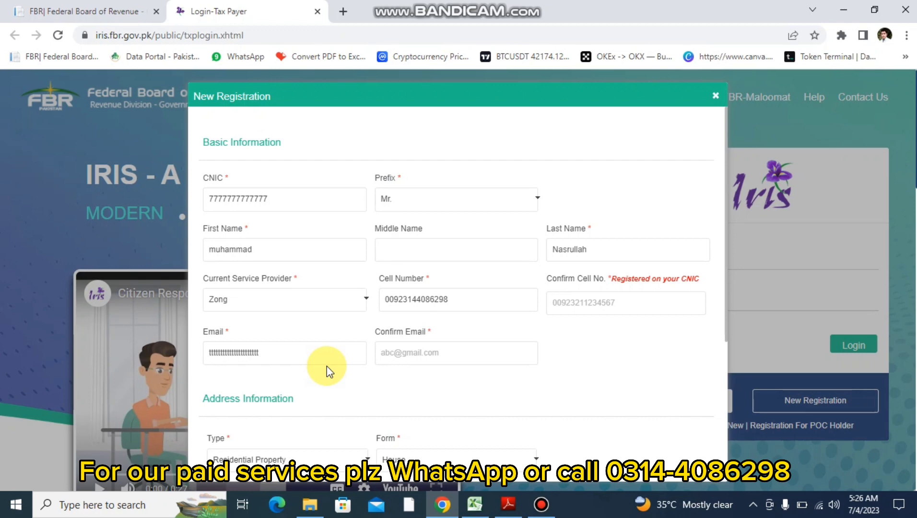
- Close the New Registration dialog to get back to the IRIS login page
{"action": "left_click", "coordinate": [716, 96]}
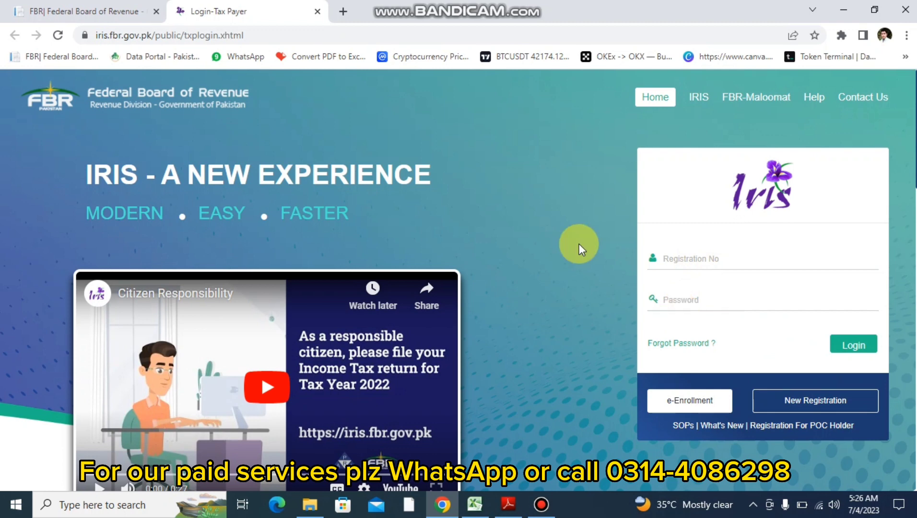
{"action": "mouse_move", "coordinate": [549, 7]}
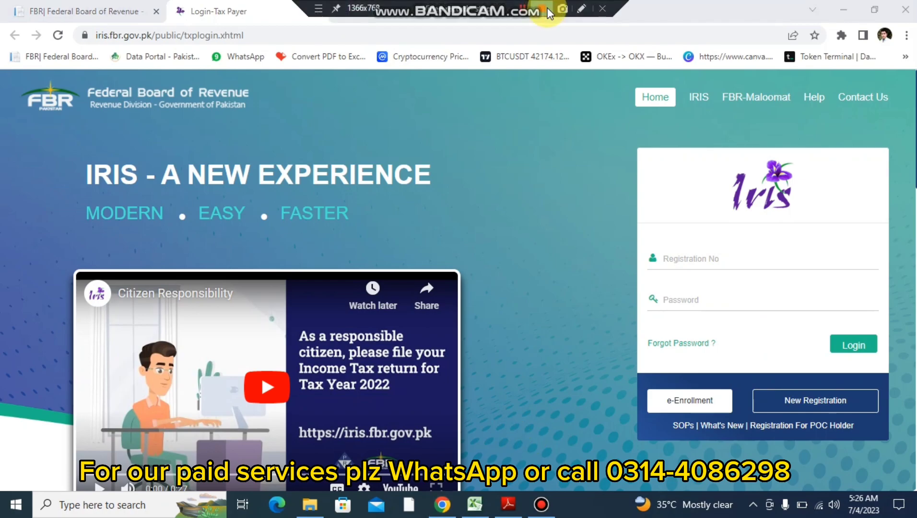